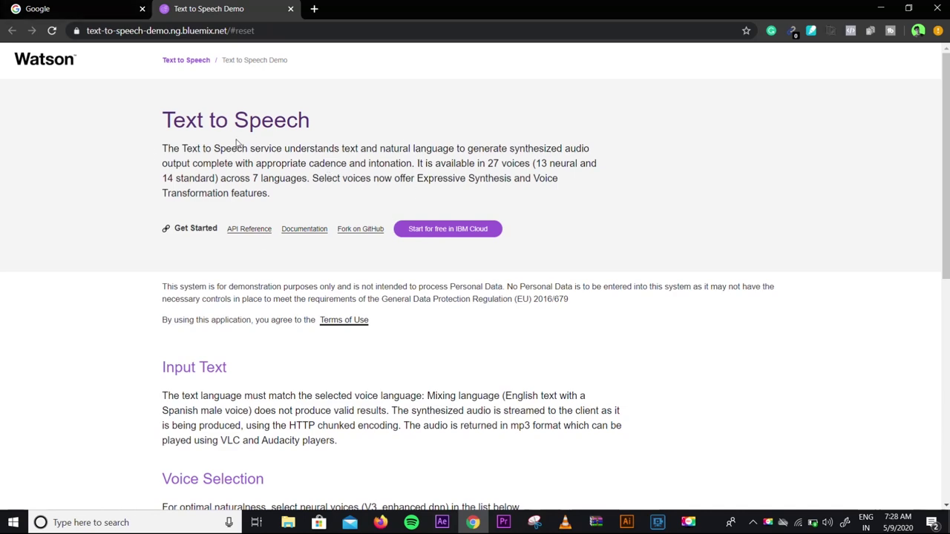
# Read through the Text to Speech demo page and choose the voice American English (en-US): MichaelV3 (male, enhanced dnn)
pyautogui.scroll(-5, 238, 143)
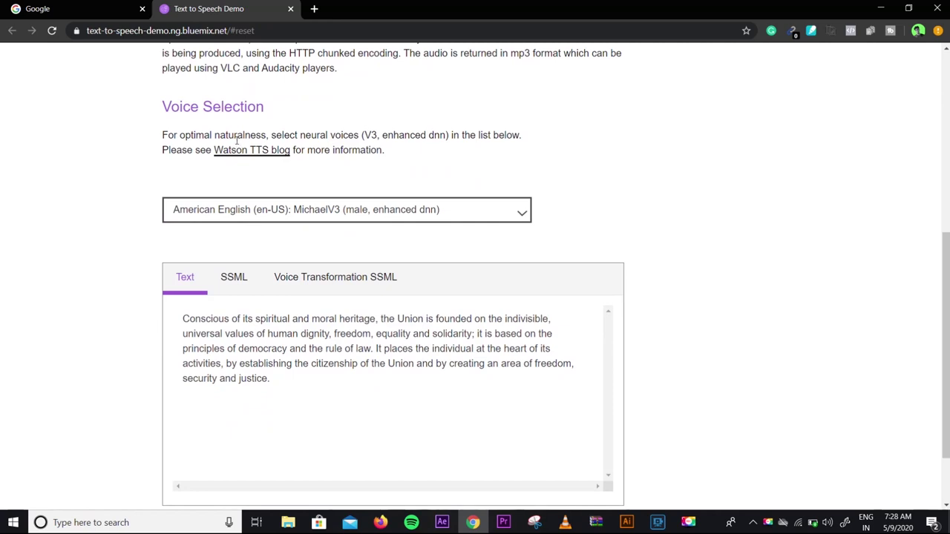
pyautogui.scroll(-1, 237, 143)
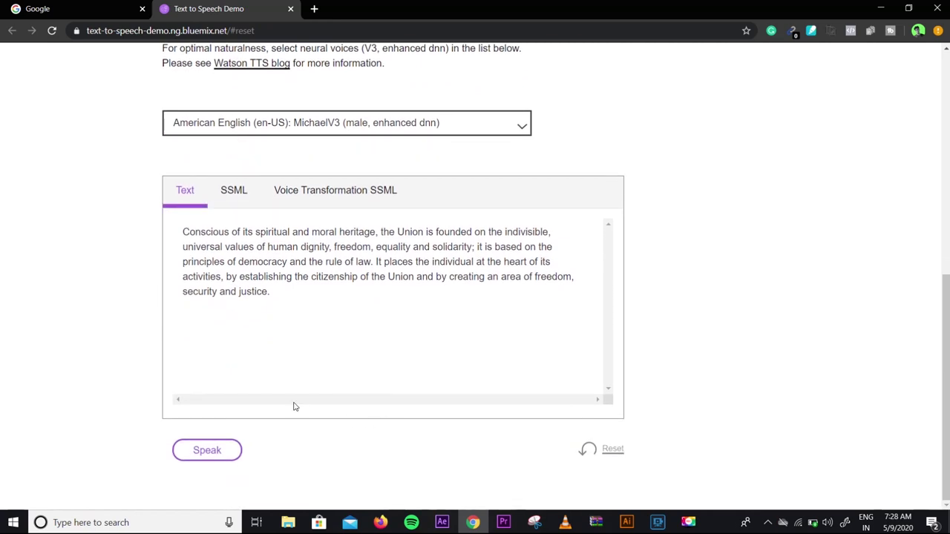
pyautogui.scroll(5, 255, 269)
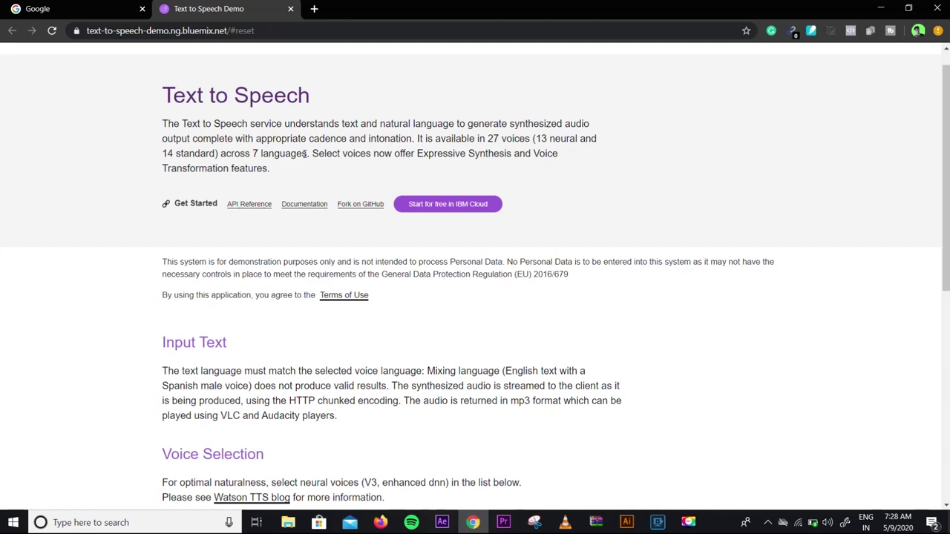
pyautogui.scroll(-6, 303, 154)
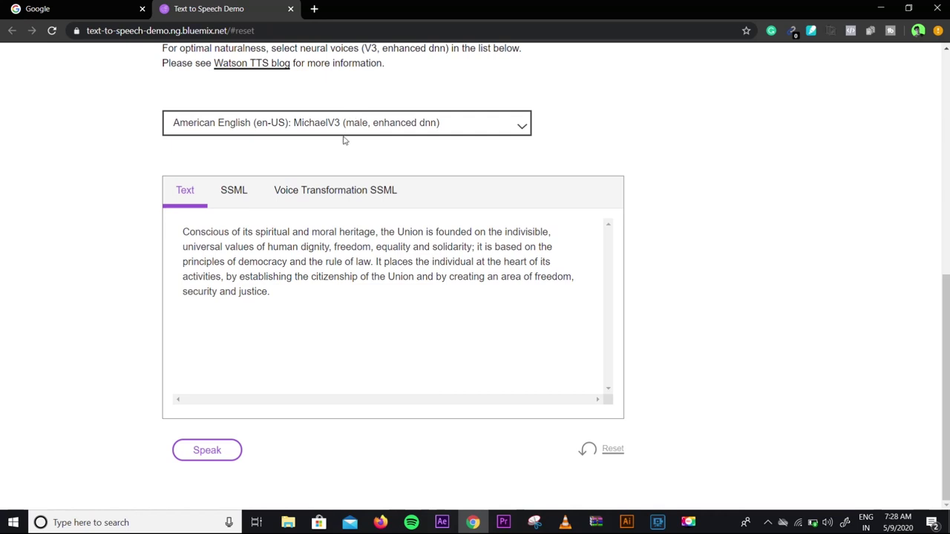
pyautogui.click(271, 127)
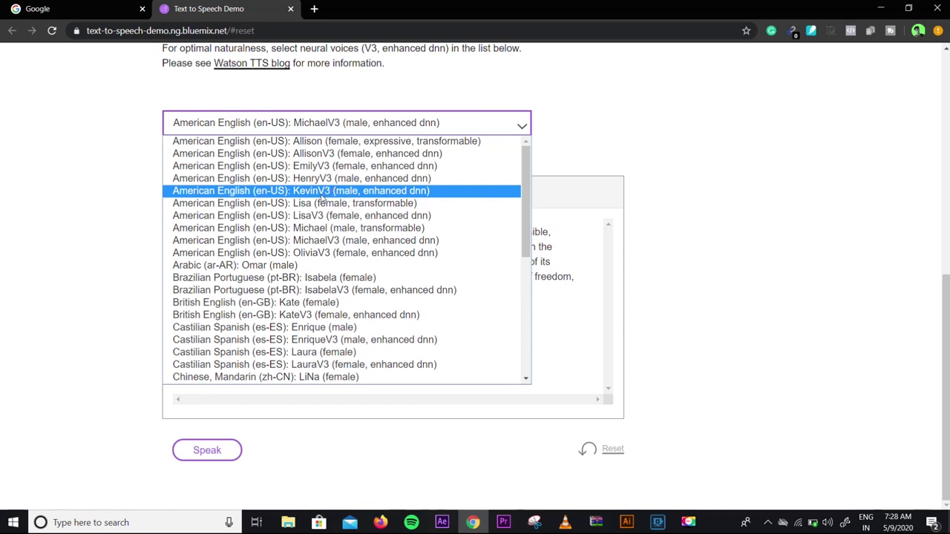
pyautogui.click(317, 241)
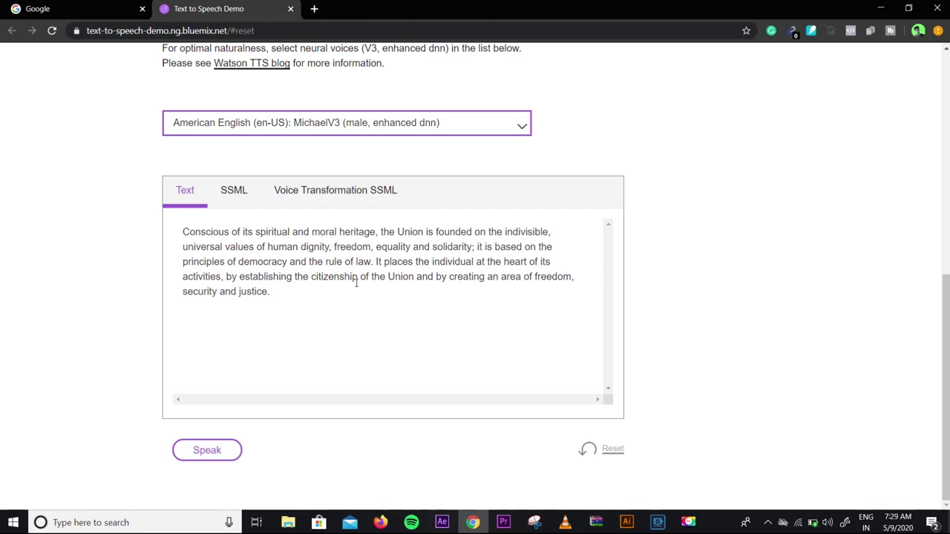
# Look at the SSML and Voice Transformation SSML versions of the sample, and return to the plain text version
pyautogui.click(239, 198)
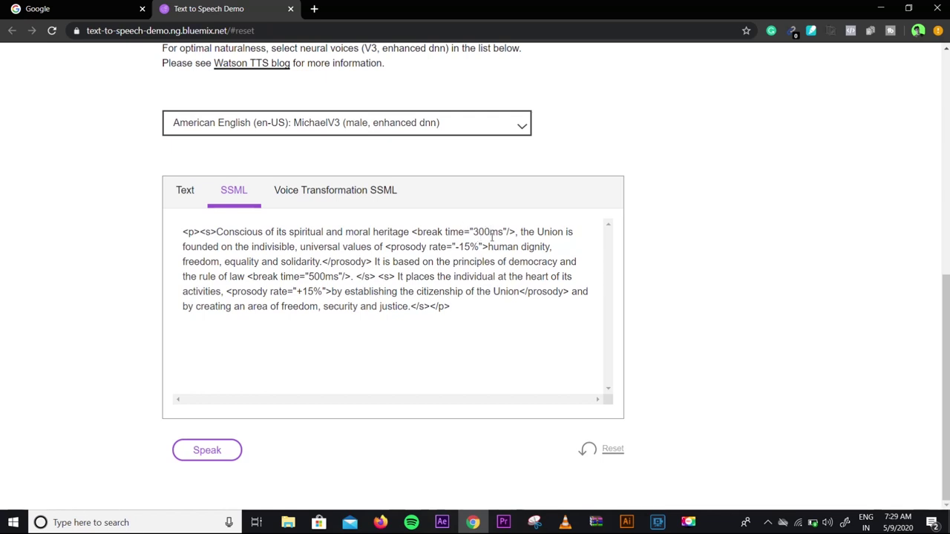
pyautogui.click(339, 191)
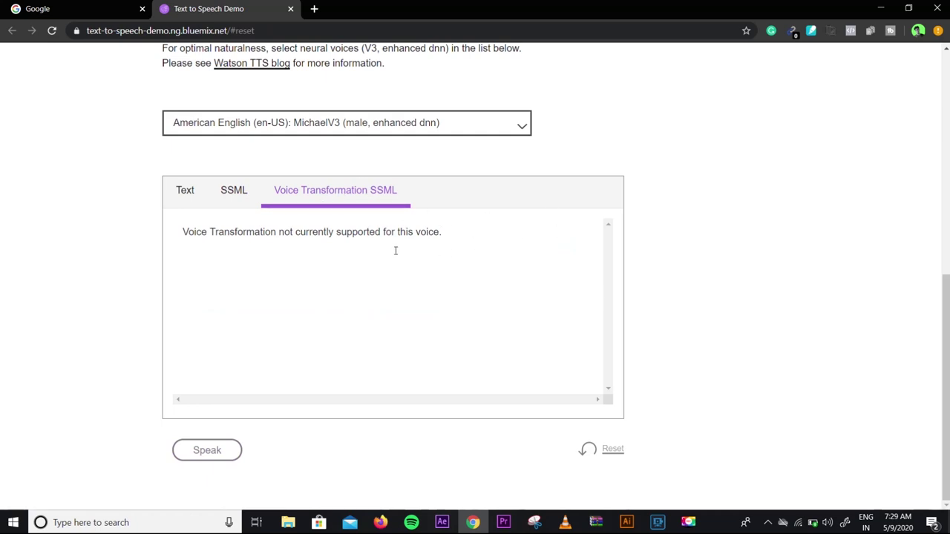
pyautogui.click(190, 196)
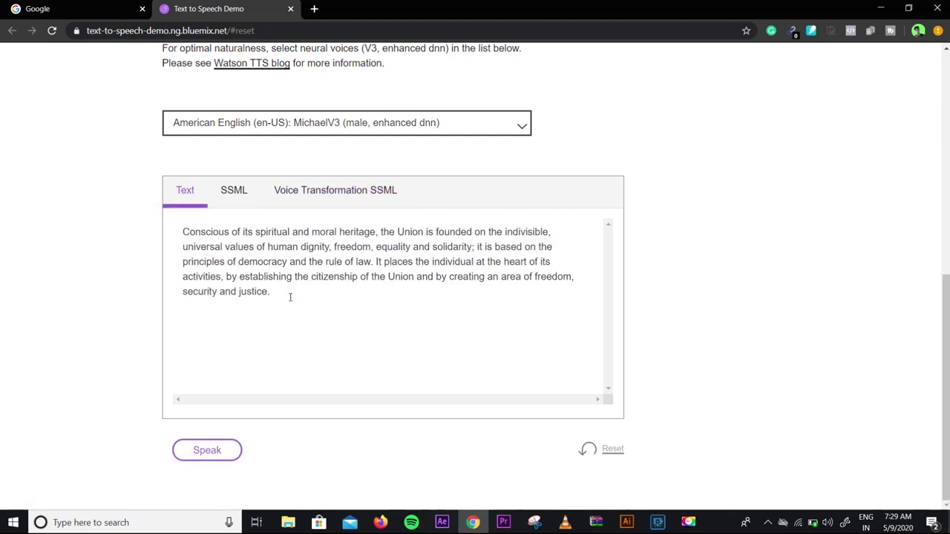
# Replace the sample text with "Hi Guys, Welcome to our YouTube Channel. This is a Text to Speech Audio. This is cool Right?."
pyautogui.moveTo(290, 296); pyautogui.dragTo(115, 186)
pyautogui.press('BackSpace')
pyautogui.write('Hi Guys, Welcome to our YouTube Channel. This is a Text to Speech Audio. This is cool Right?.')
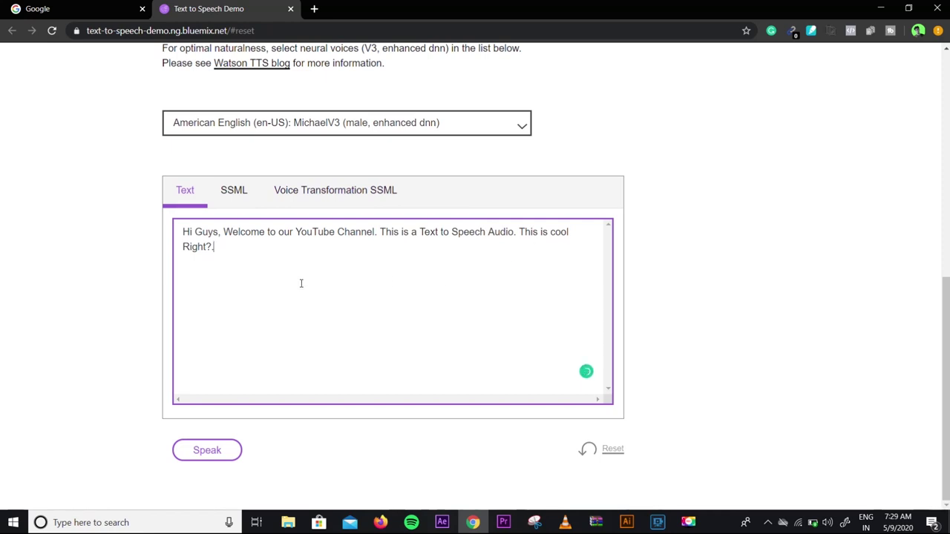
# Append the sentence "I live in Jaipur." to the end of the input text
pyautogui.write('My')
pyautogui.press('BackSpace')
pyautogui.press('BackSpace')
pyautogui.write('I live n')
pyautogui.press('BackSpace')
pyautogui.write('in Jaipur.')
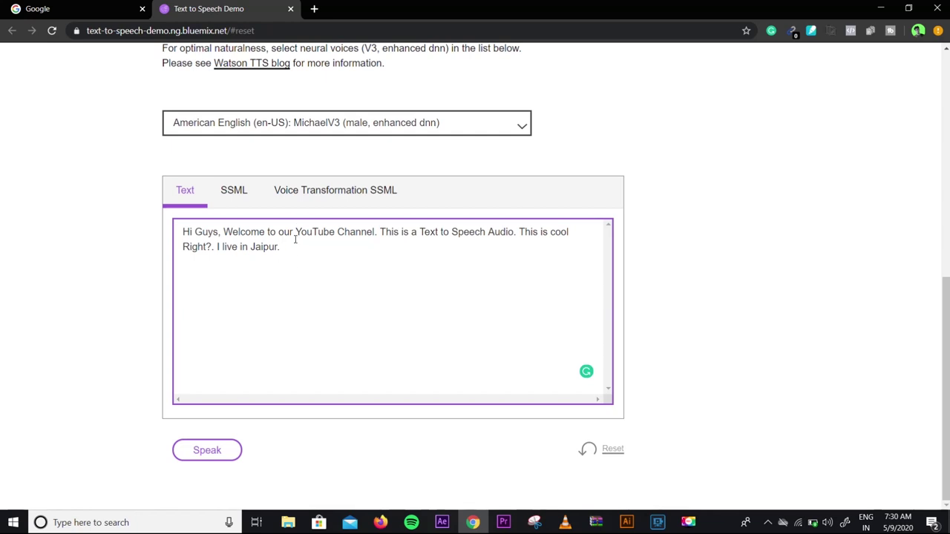
# Change the place name in the last sentence so that it reads "I live in India."
pyautogui.press('BackSpace')
pyautogui.press('BackSpace')
pyautogui.press('BackSpace')
pyautogui.press('BackSpace')
pyautogui.press('BackSpace')
pyautogui.press('BackSpace')
pyautogui.write('India.')
# Generate speech from the entered text and play the audio back from the beginning
pyautogui.click(211, 459)
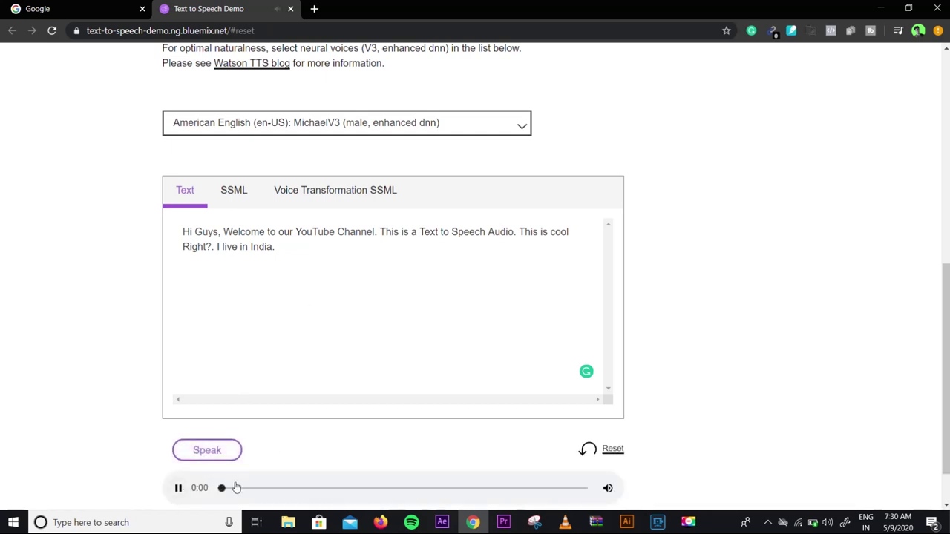
pyautogui.click(178, 488)
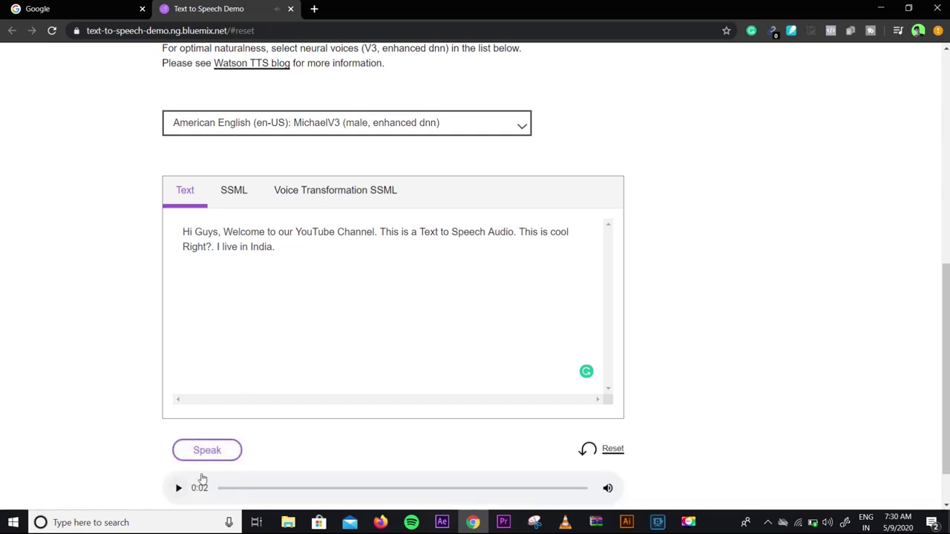
pyautogui.scroll(-1, 345, 441)
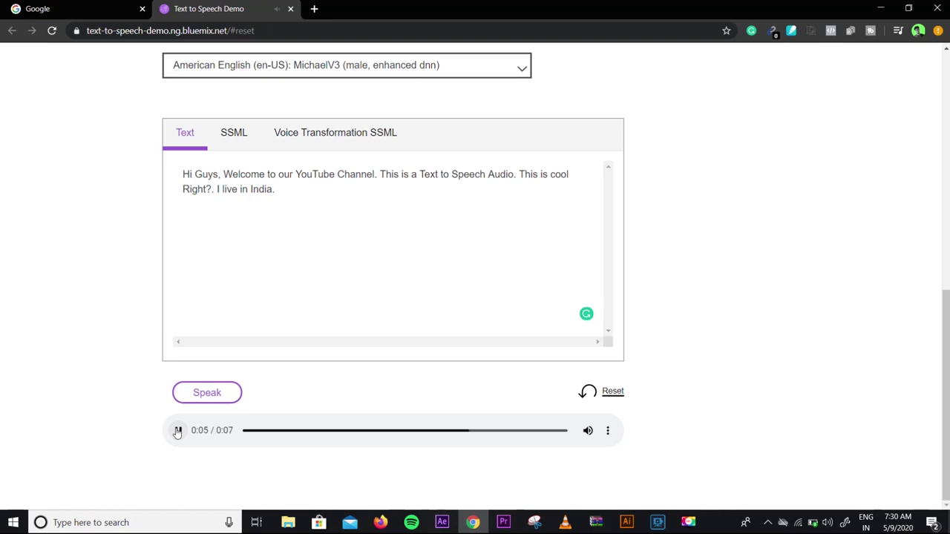
pyautogui.click(253, 434)
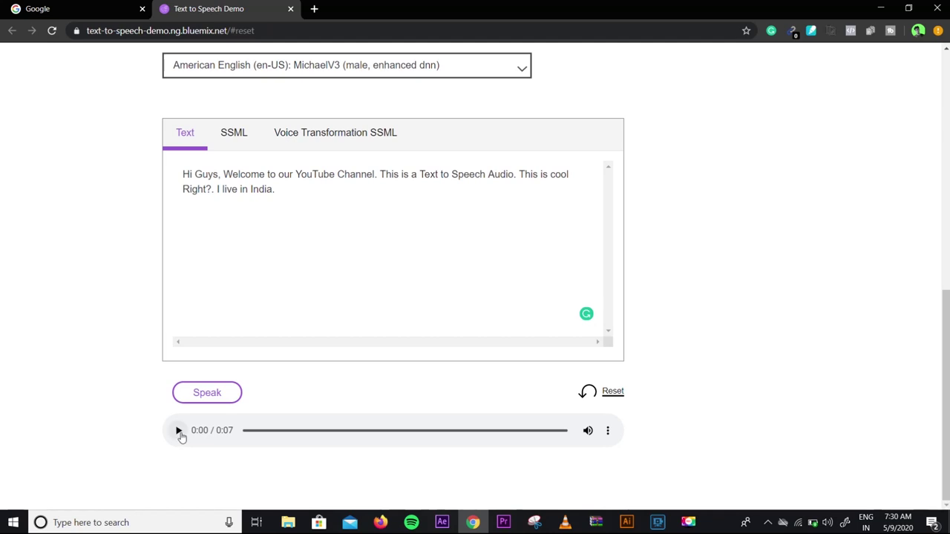
pyautogui.click(179, 433)
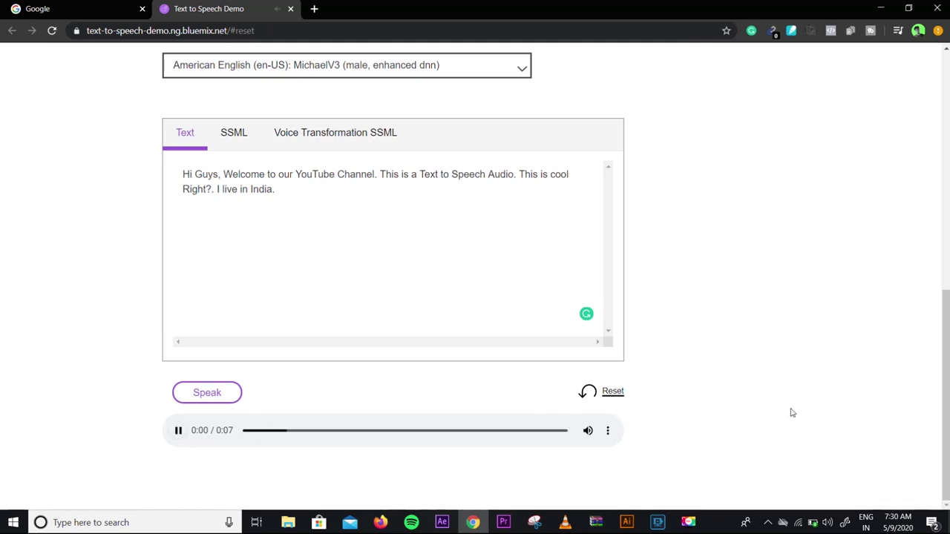
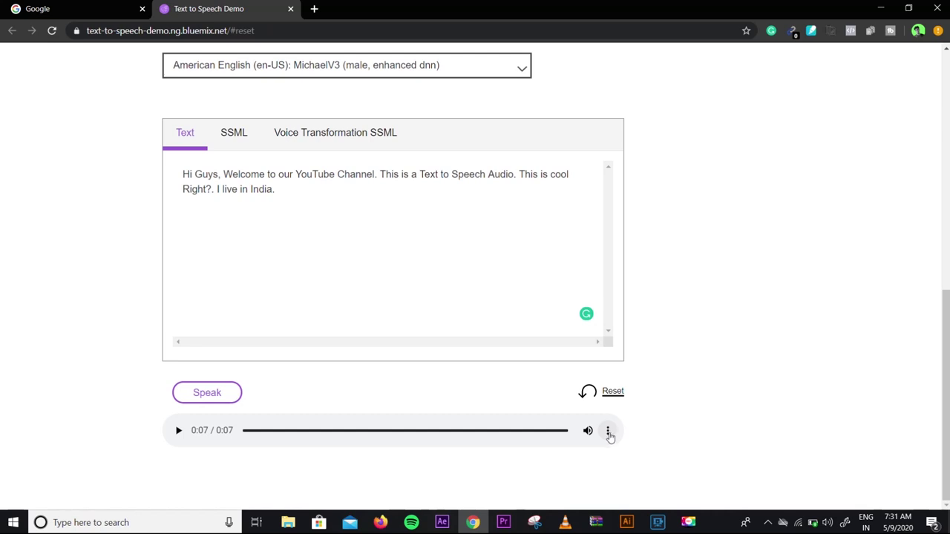
# Download the generated speech audio from the audio player
pyautogui.click(607, 432)
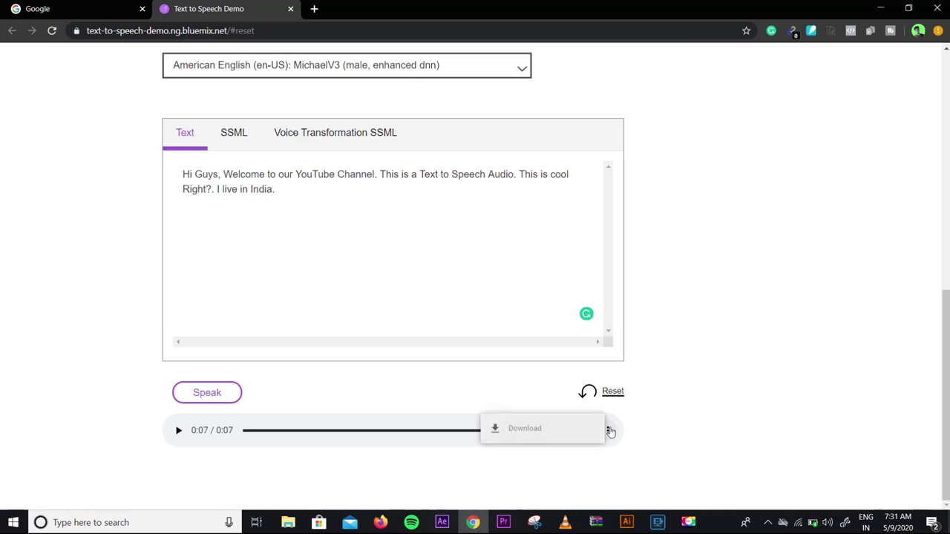
pyautogui.click(525, 436)
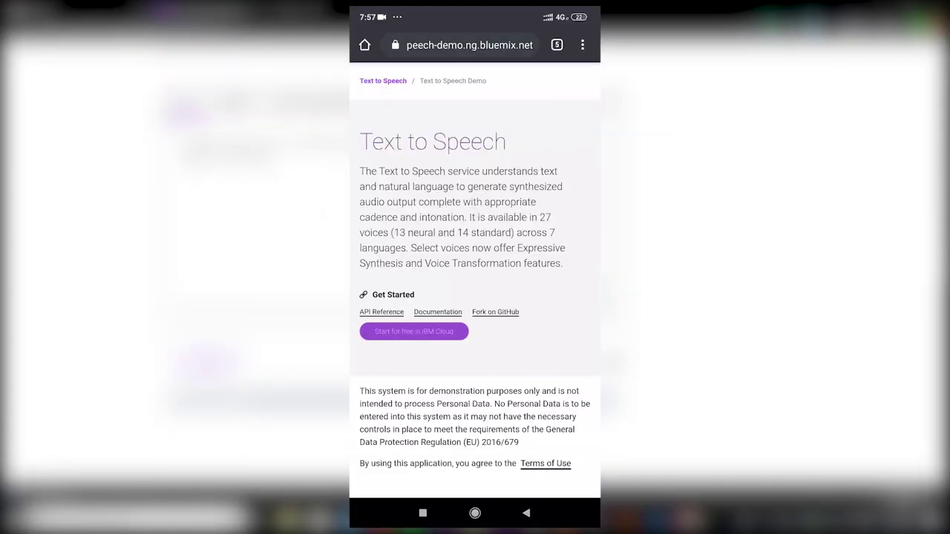
# In the phone's browser, load the desktop site version of the Text to Speech page and have the sample text spoken
pyautogui.click(587, 47)
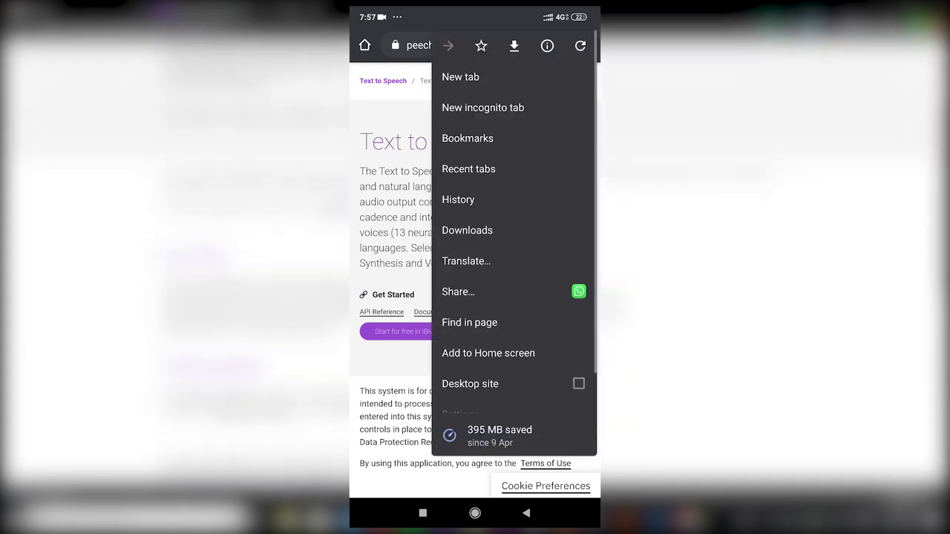
pyautogui.scroll(-2, 519, 245)
pyautogui.click(664, 397)
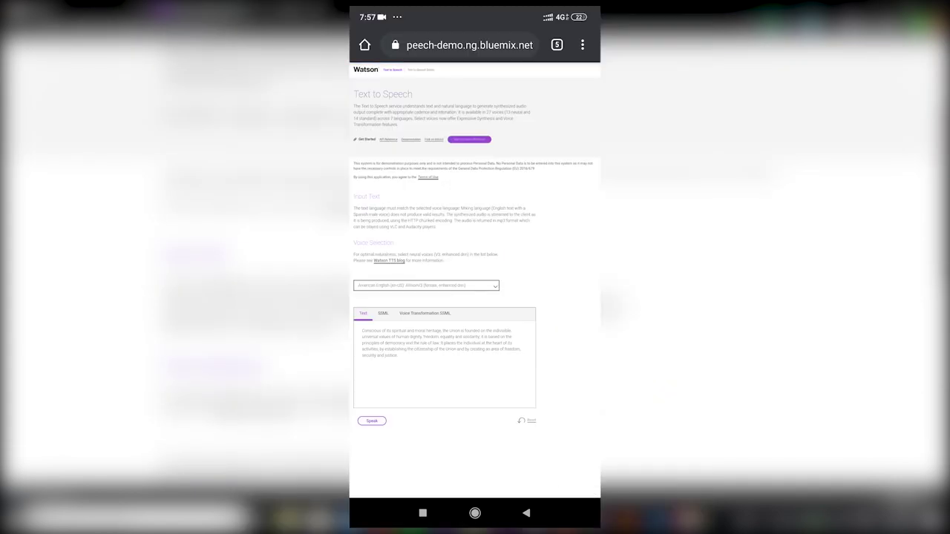
pyautogui.click(372, 420)
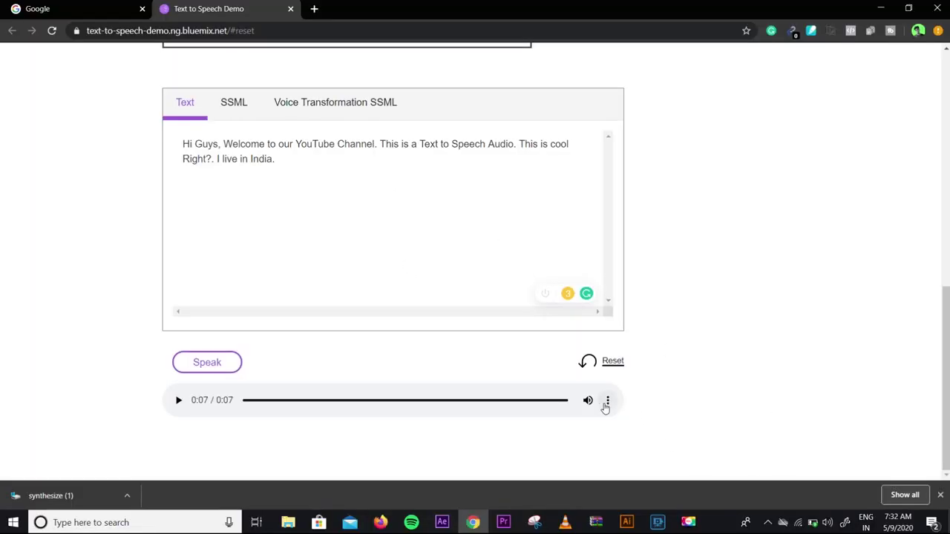
pyautogui.click(606, 402)
pyautogui.click(692, 424)
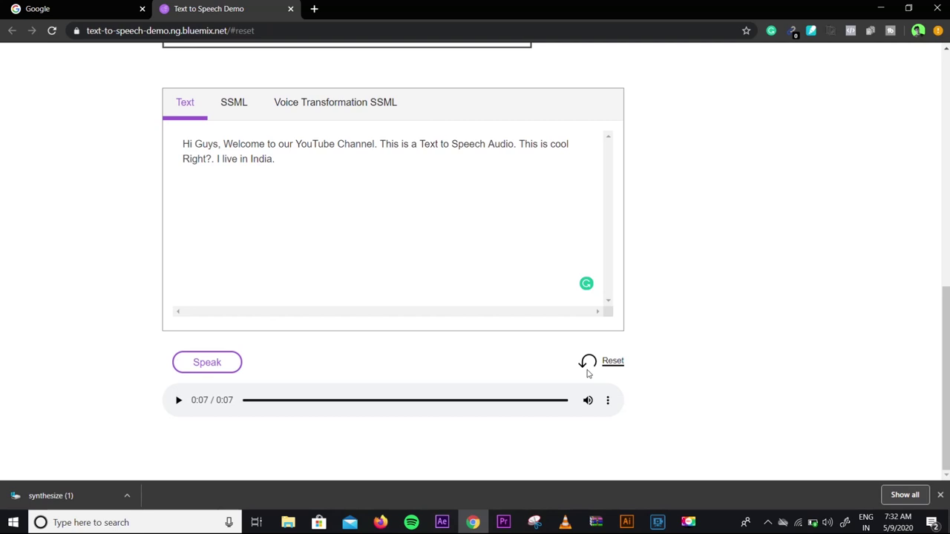
# Search the web for "audacity" in a new tab, look through the results, and return to the Text to Speech Demo page
pyautogui.click(313, 8)
pyautogui.click(329, 28)
pyautogui.write('audacity')
pyautogui.press('Return')
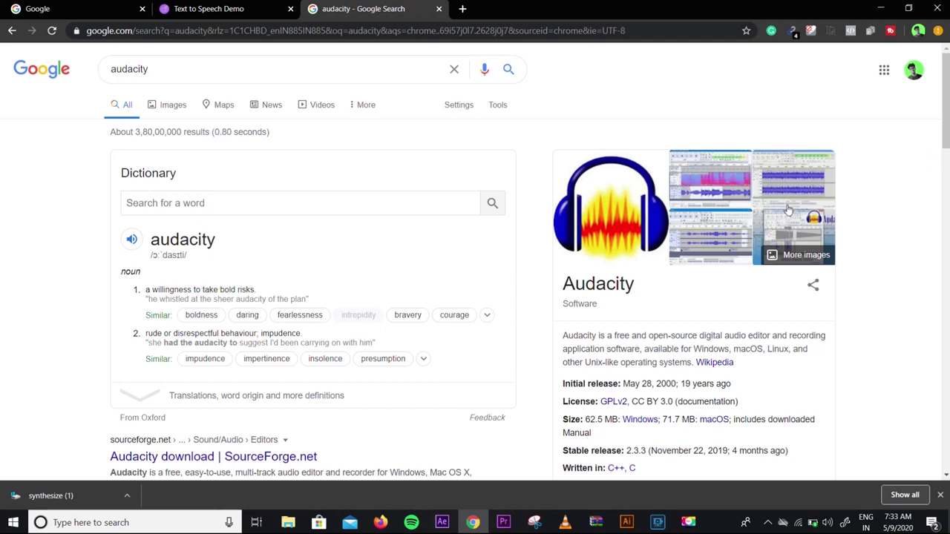
pyautogui.scroll(-3, 663, 310)
pyautogui.scroll(3, 663, 310)
pyautogui.scroll(-3, 664, 310)
pyautogui.scroll(3, 663, 311)
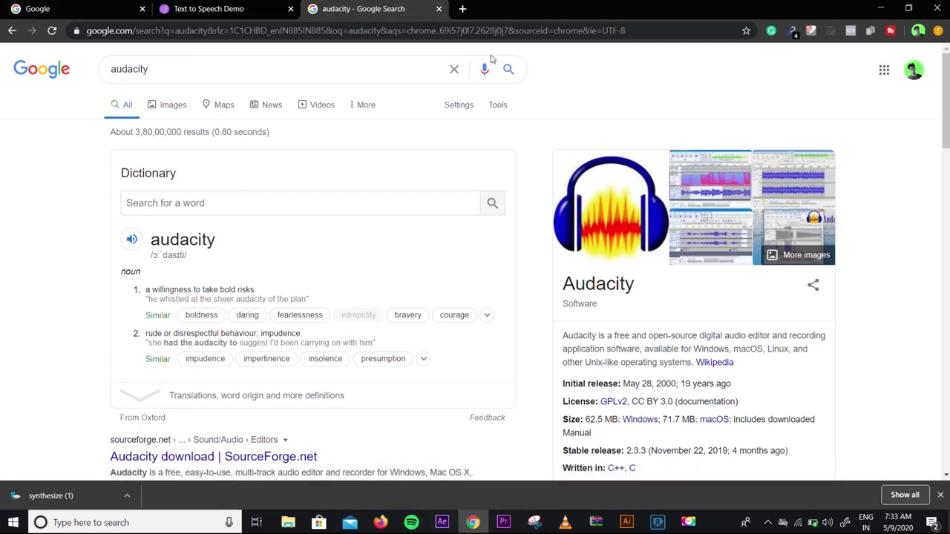
pyautogui.click(270, 16)
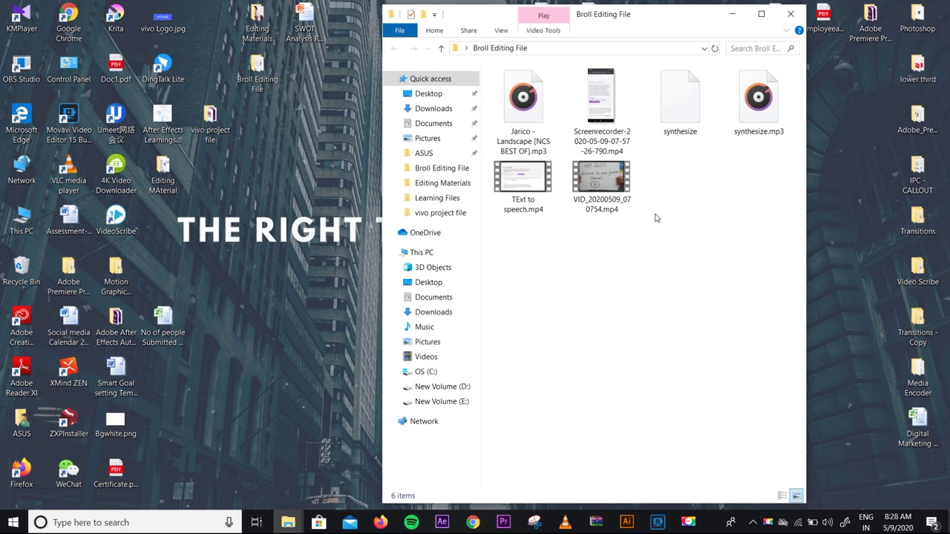
# Check the details of the extensionless synthesize file in the Broll Editing File folder, and minimize the folder window
pyautogui.click(683, 128)
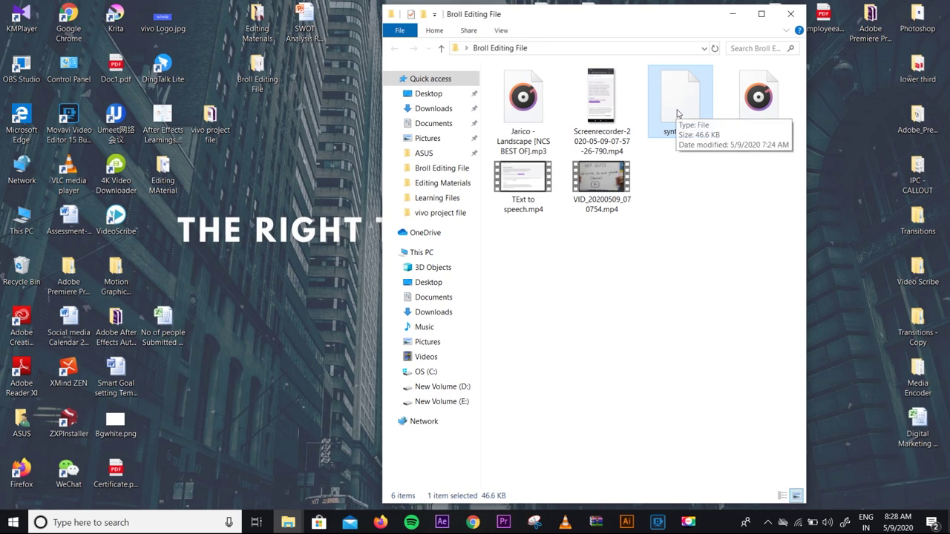
pyautogui.click(734, 14)
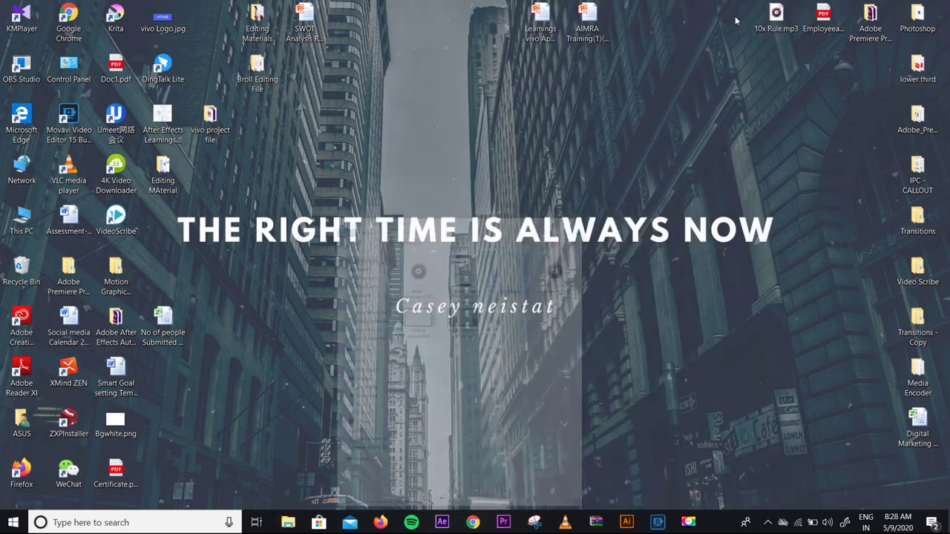
# Switch to VLC media player and open the Convert / Save dialog for choosing media
pyautogui.doubleClick(83, 183)
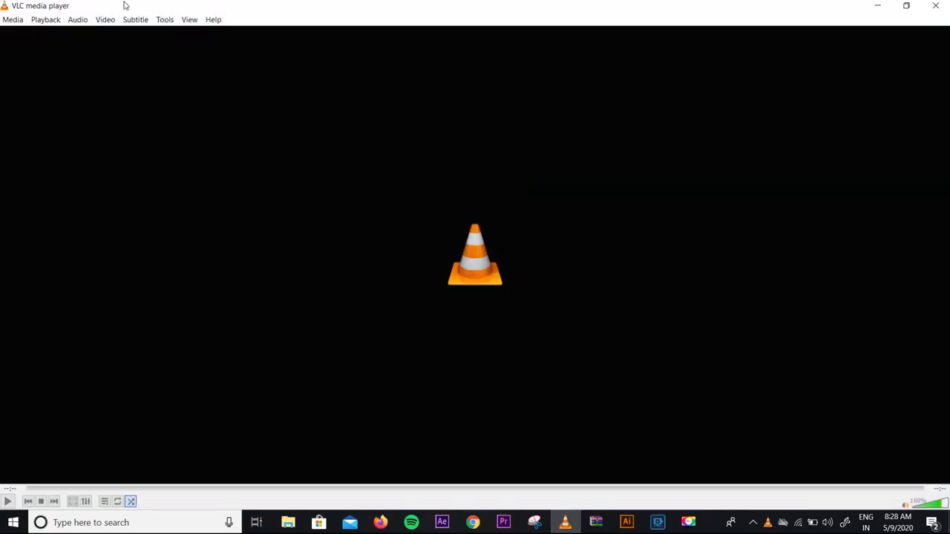
pyautogui.click(7, 24)
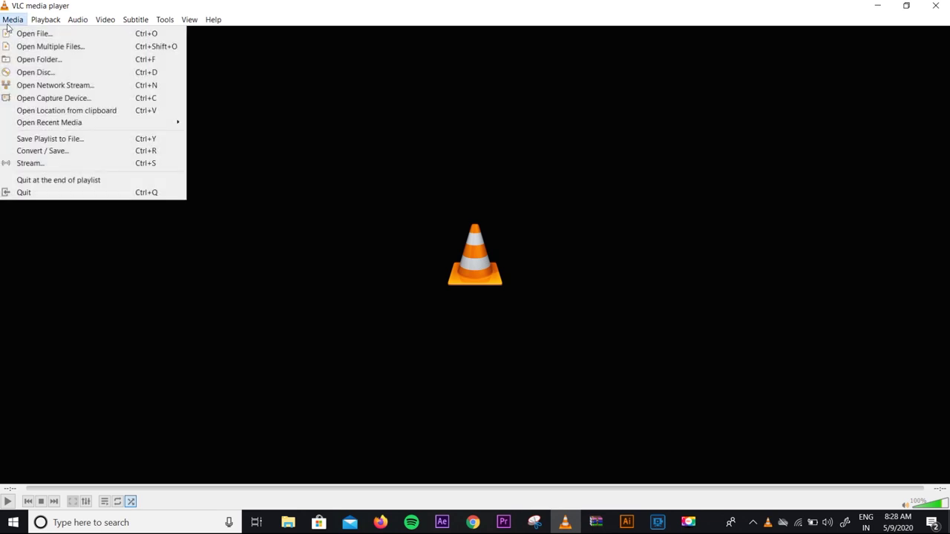
pyautogui.click(30, 153)
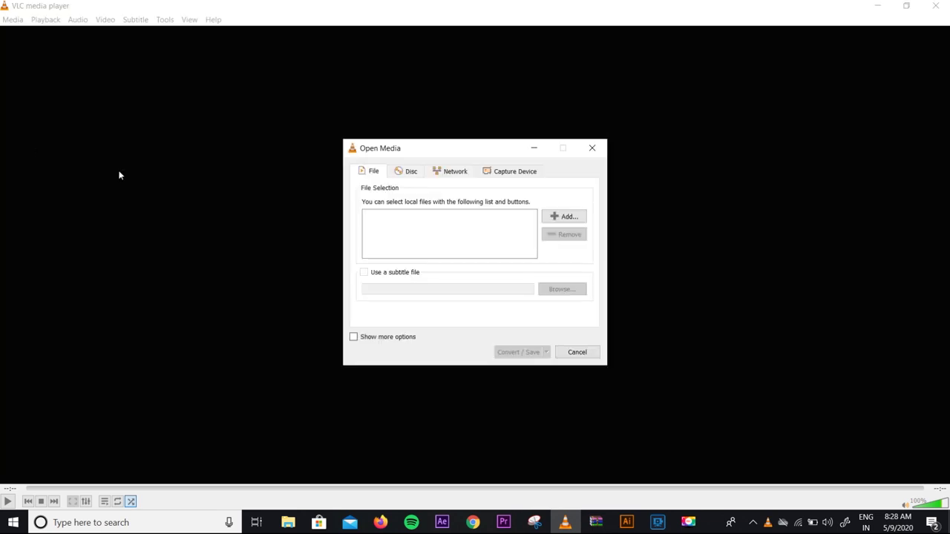
# Show all file types and add the extensionless synthesize file from the Broll Editing File folder as the media to convert
pyautogui.click(571, 217)
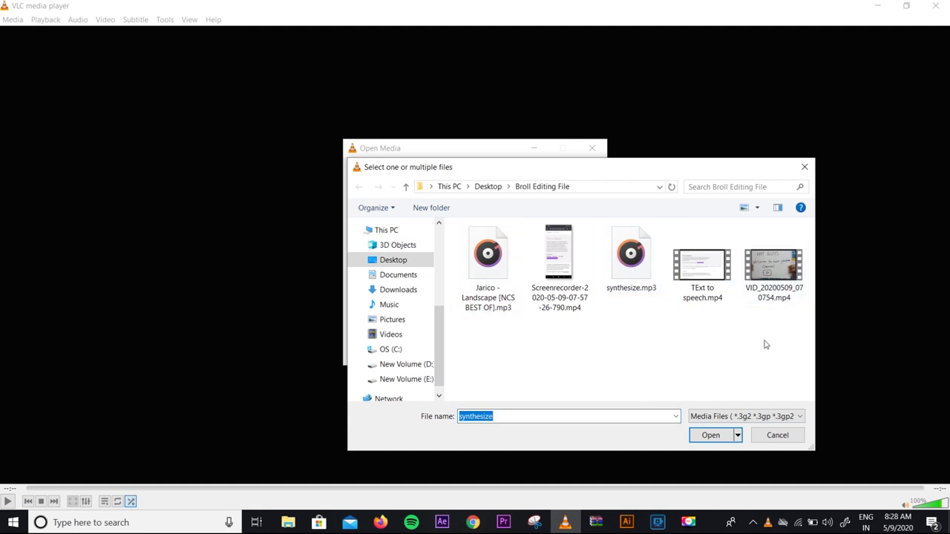
pyautogui.click(729, 418)
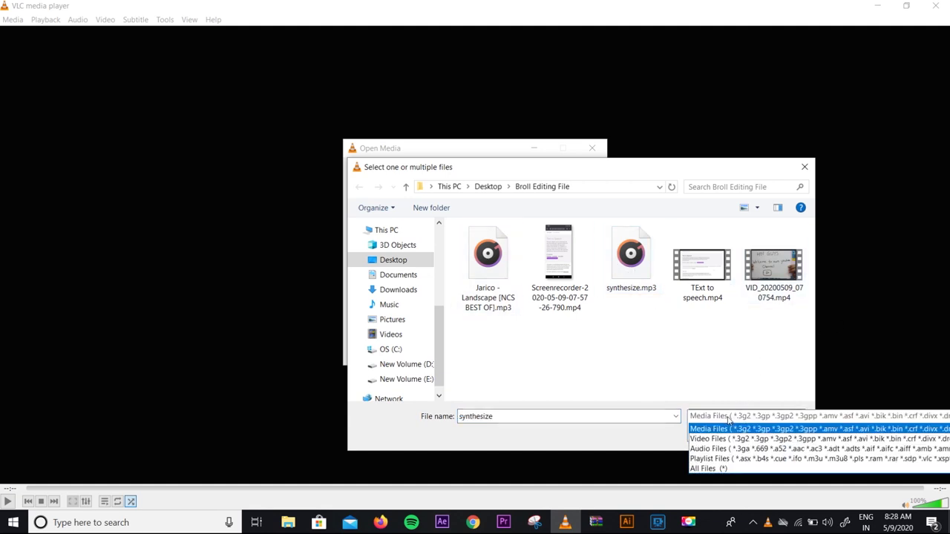
pyautogui.click(719, 470)
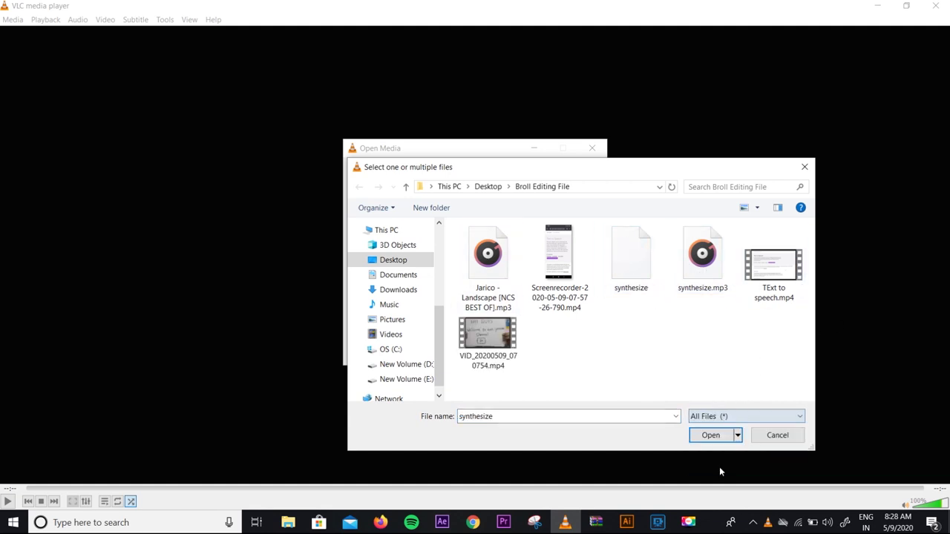
pyautogui.click(635, 267)
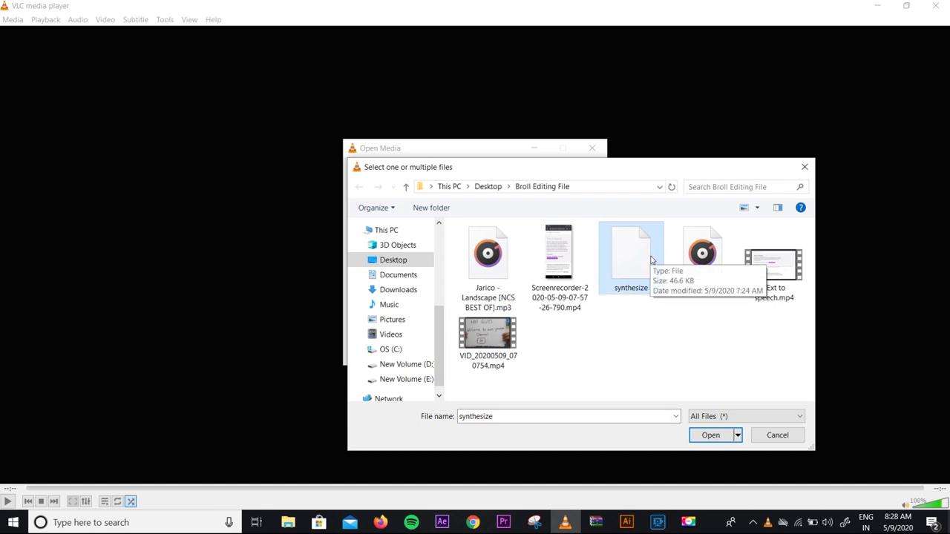
pyautogui.click(708, 437)
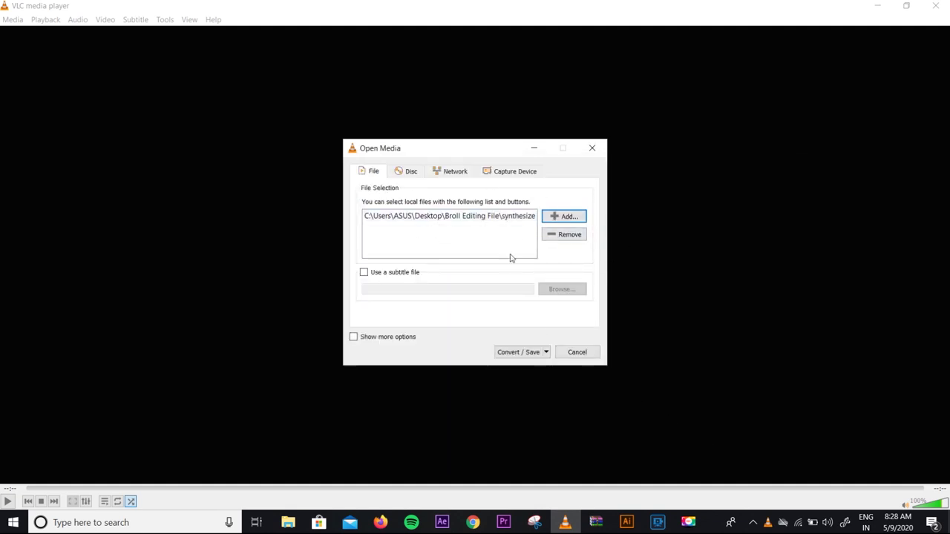
# Proceed to the conversion settings and set the destination to an MP3 named "New file" in the Broll Editing File folder
pyautogui.click(522, 354)
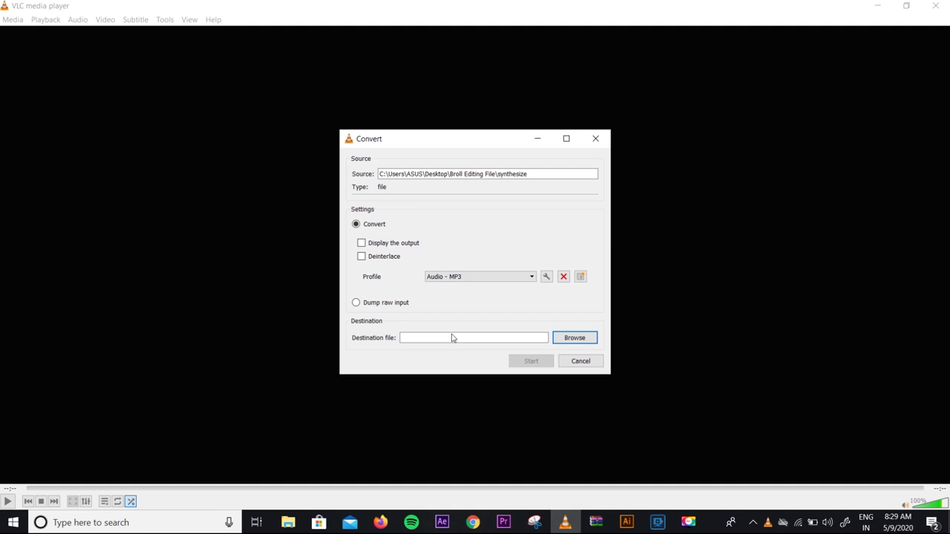
pyautogui.click(569, 337)
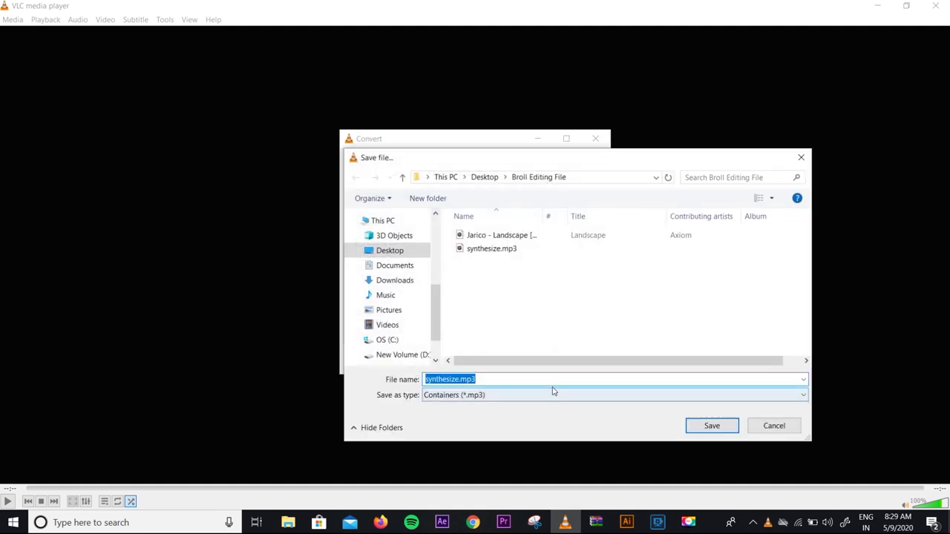
pyautogui.press('BackSpace')
pyautogui.write('New file')
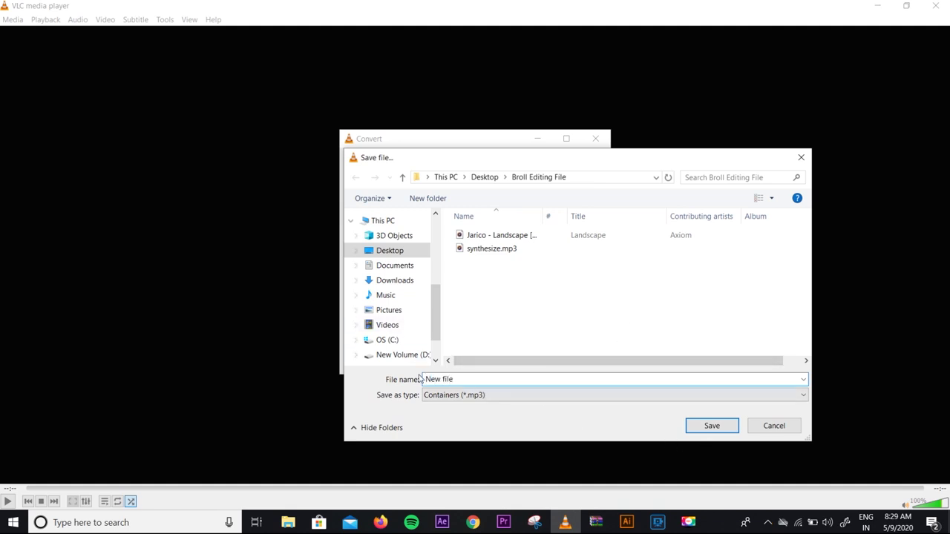
pyautogui.click(701, 428)
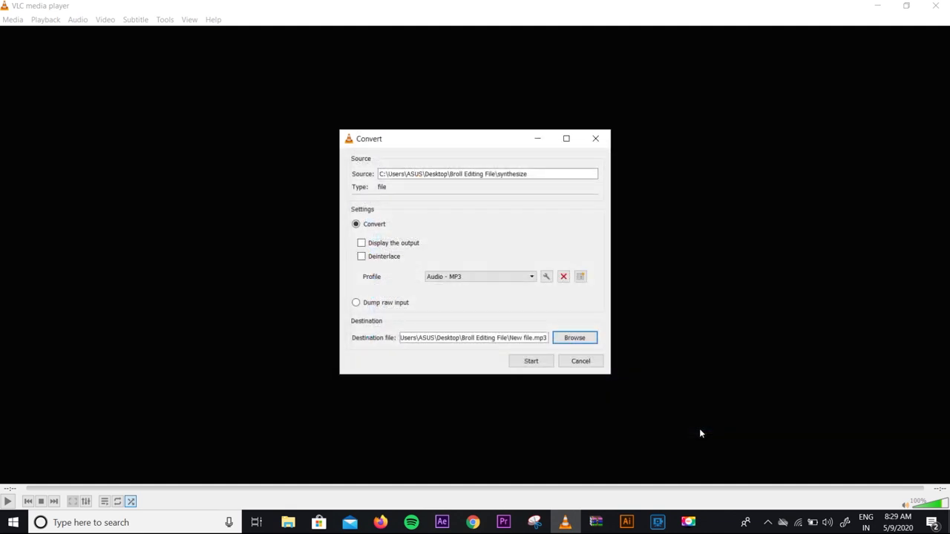
# Start the conversion of the synthesize file, run it, and close the New file.mp3 pop-up window
pyautogui.click(523, 364)
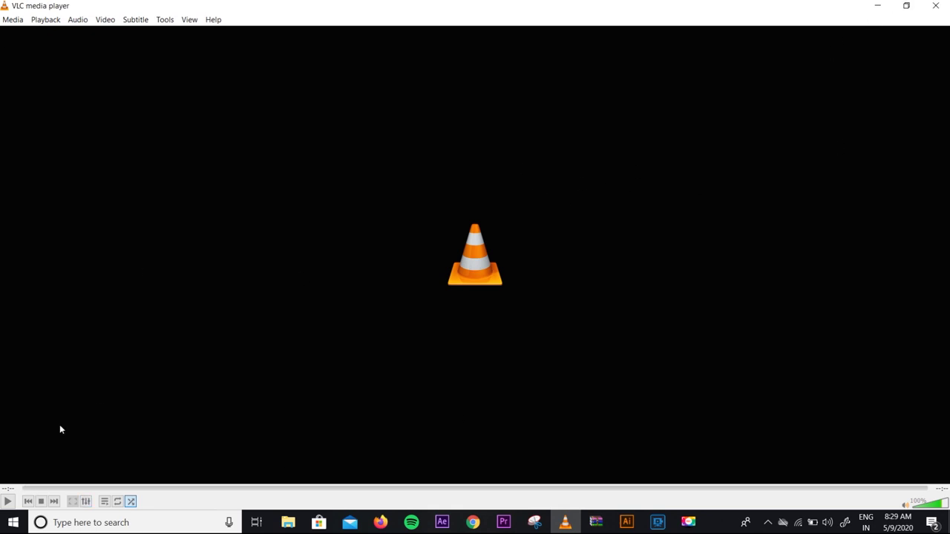
pyautogui.click(7, 502)
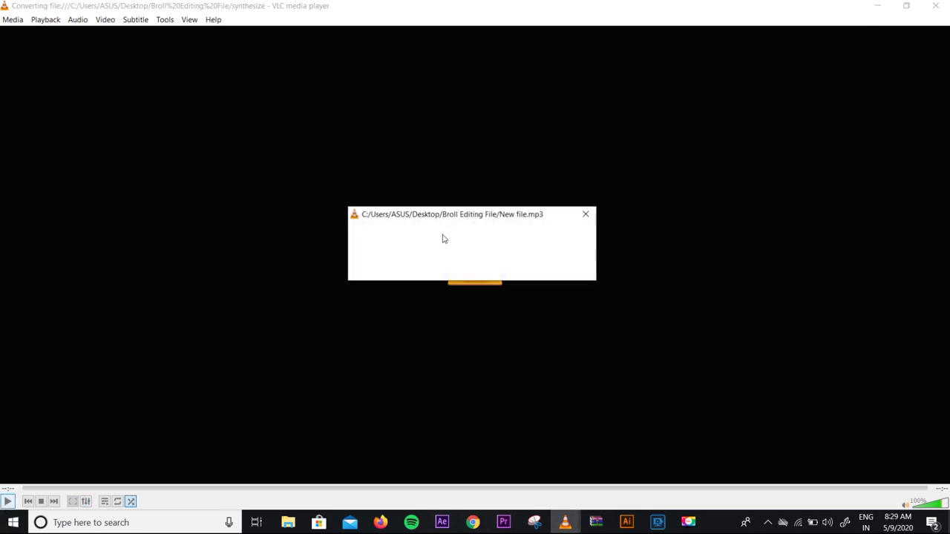
pyautogui.click(586, 213)
# Minimize the VLC window, open the Broll Editing File folder on the desktop, and play New file.mp3 to check it
pyautogui.click(879, 6)
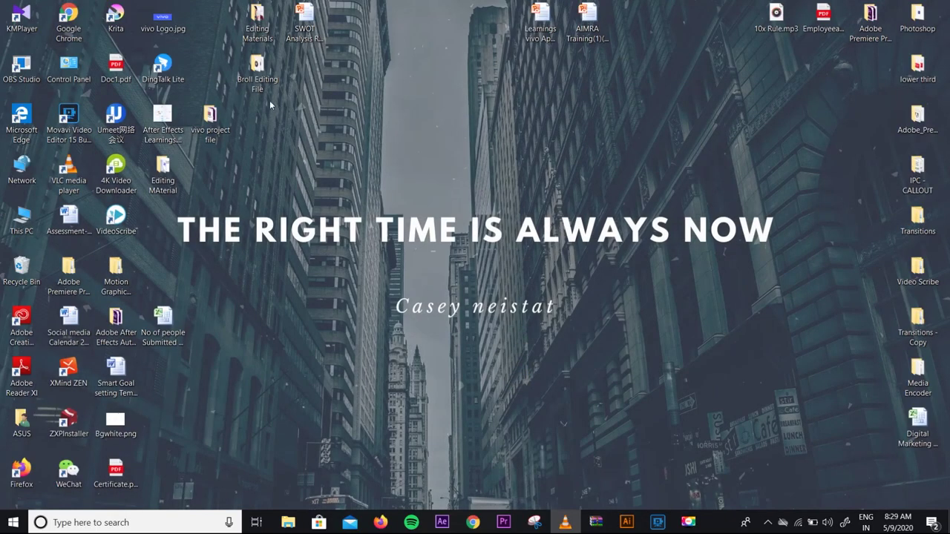
pyautogui.doubleClick(257, 66)
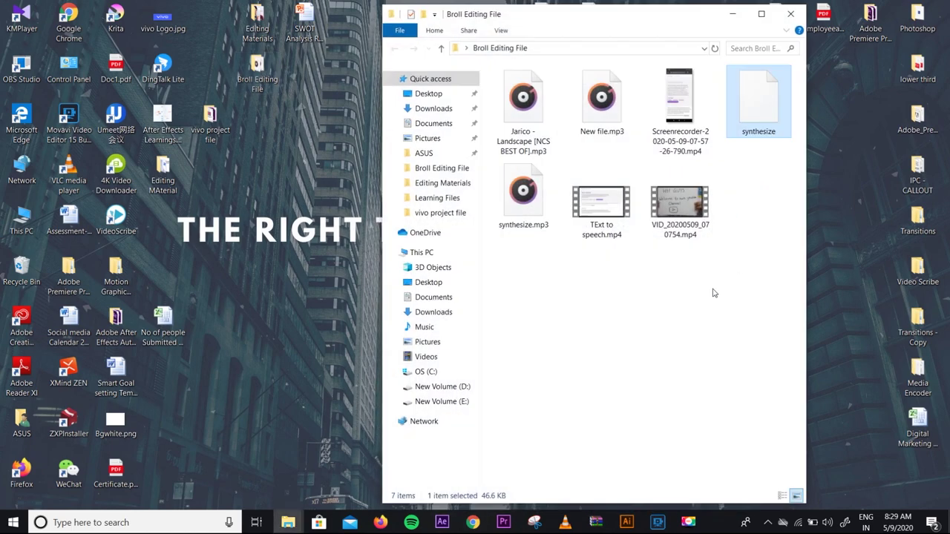
pyautogui.click(600, 110)
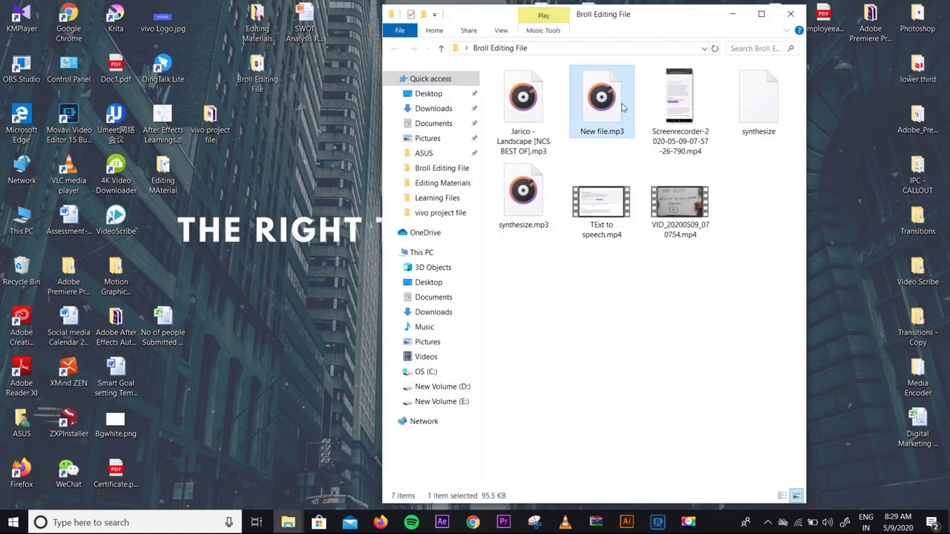
pyautogui.doubleClick(610, 128)
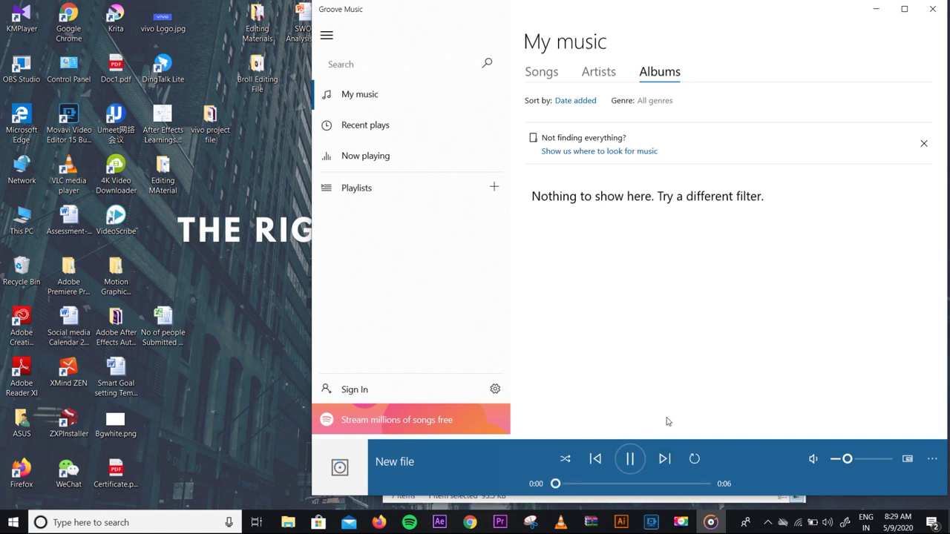
pyautogui.hotkey('ctrl', 'p')
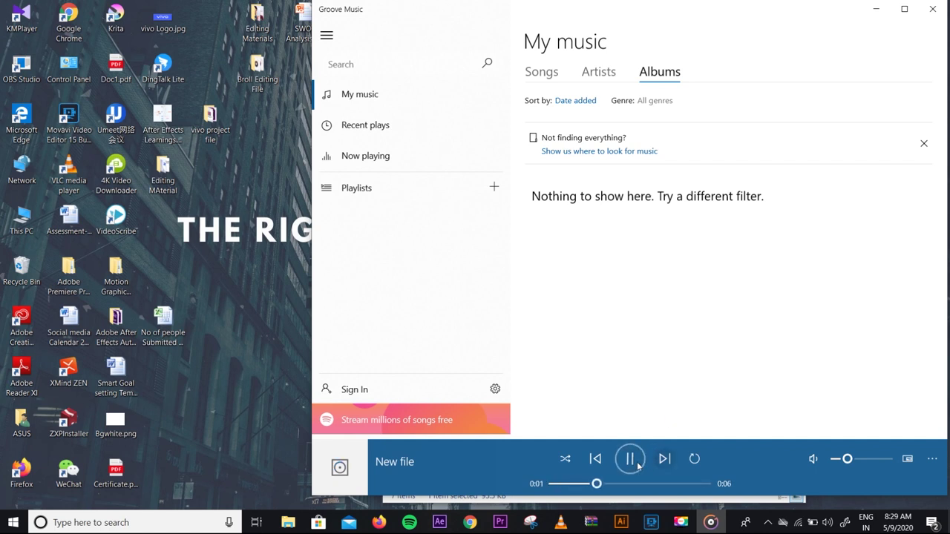